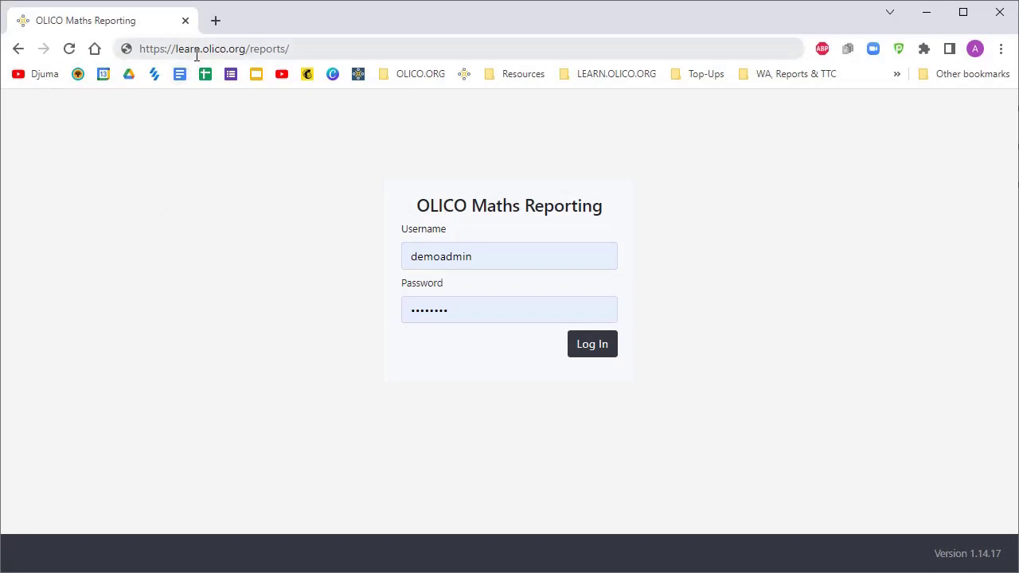
- Log in with the prefilled credentials and open the Add Sessions page of the attendance section
left_click(591, 345)
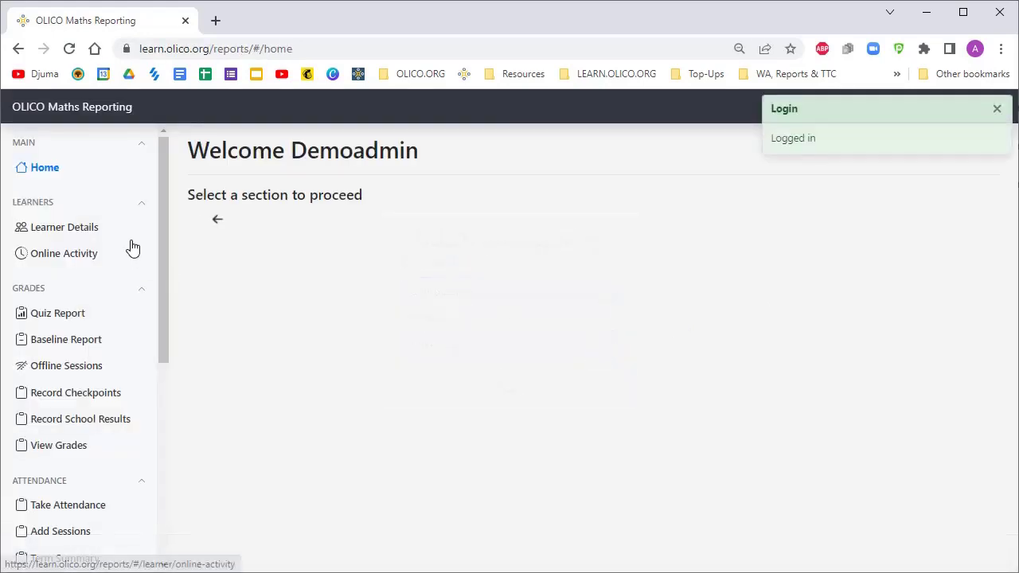
scroll(116, 283, "down", 3)
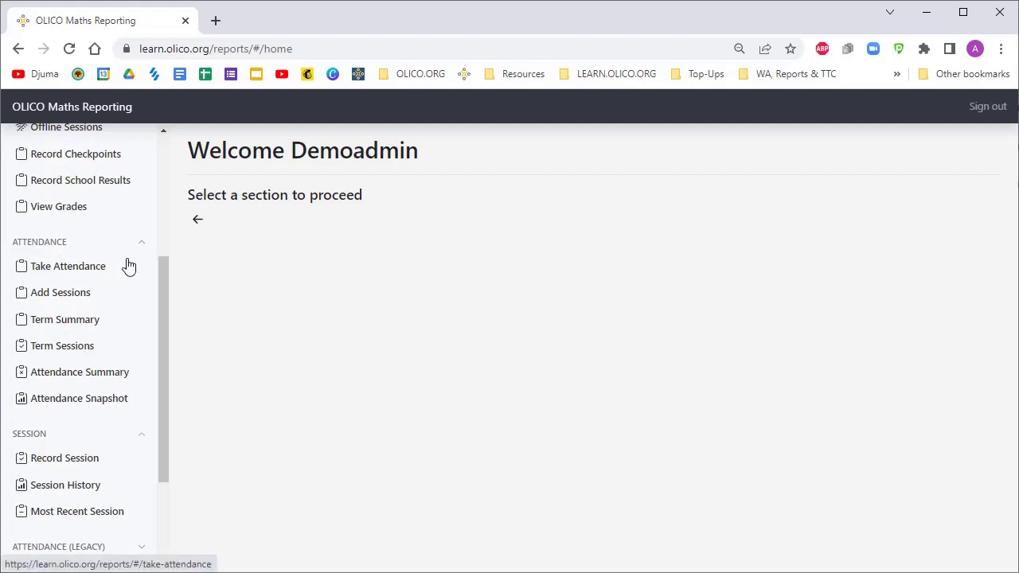
left_click(69, 294)
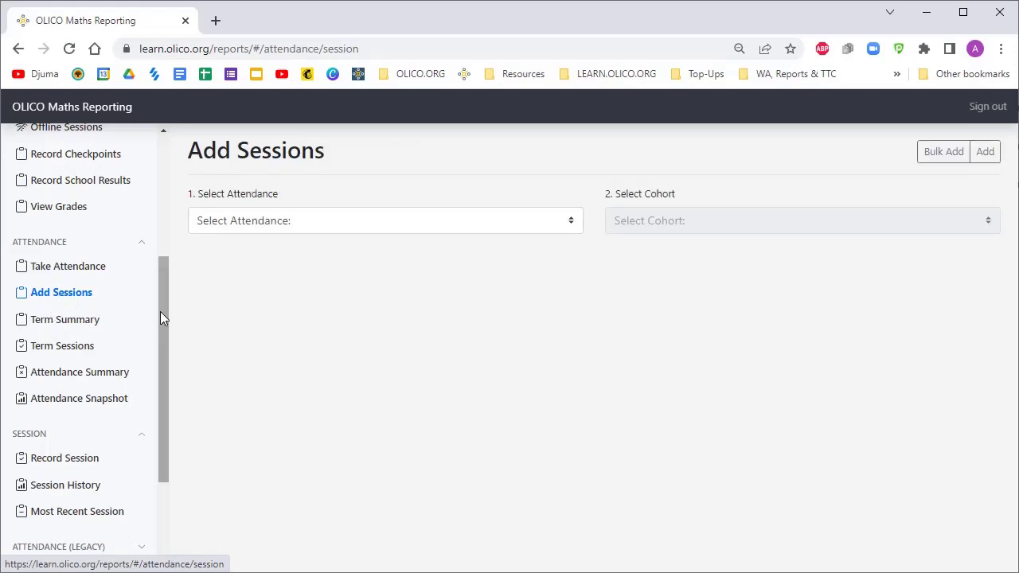
- Select the 2023 - Term 1 attendance and the 1-Demo-Learners cohort for adding sessions
left_click(375, 230)
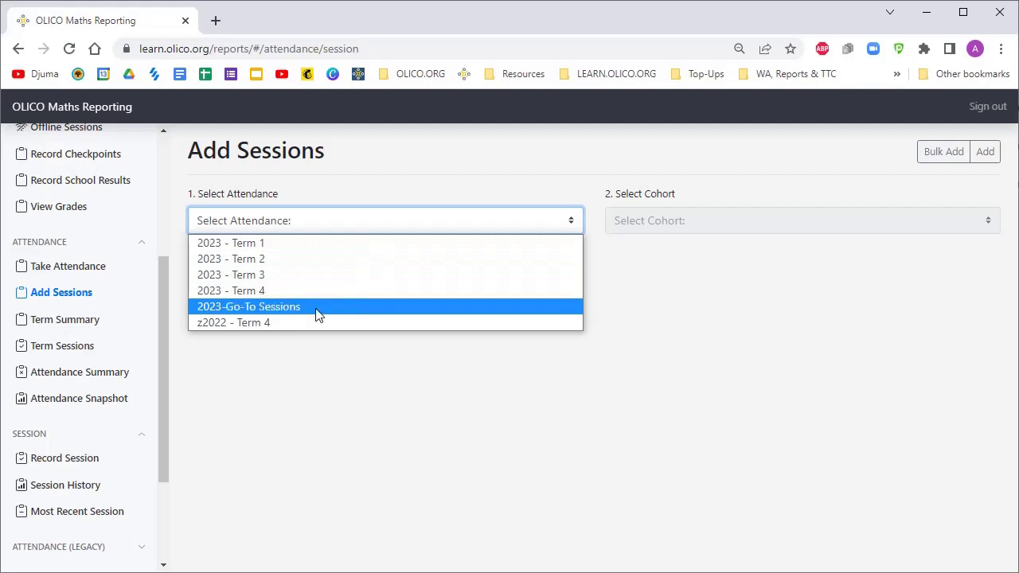
left_click(303, 250)
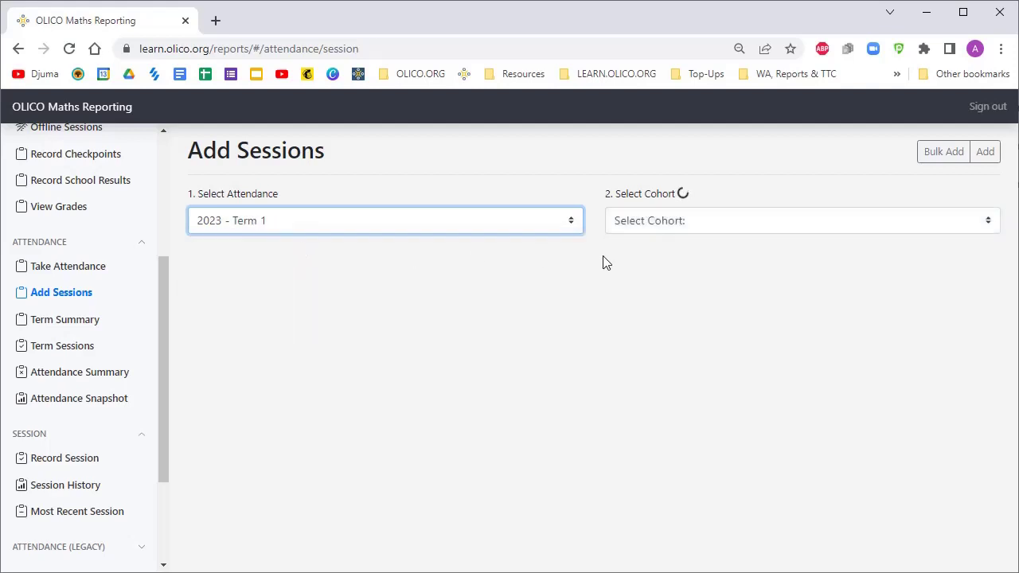
left_click(680, 231)
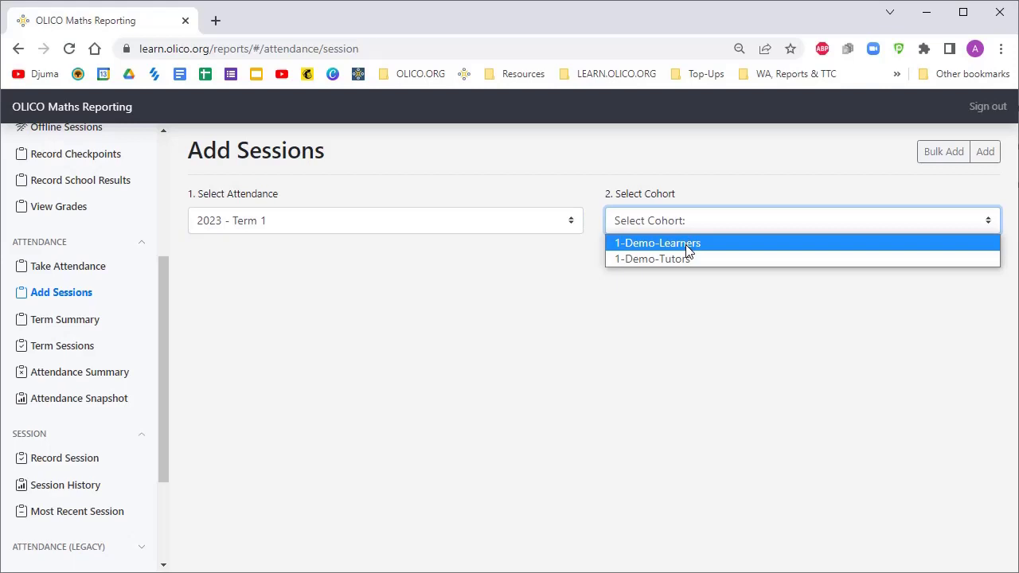
left_click(688, 245)
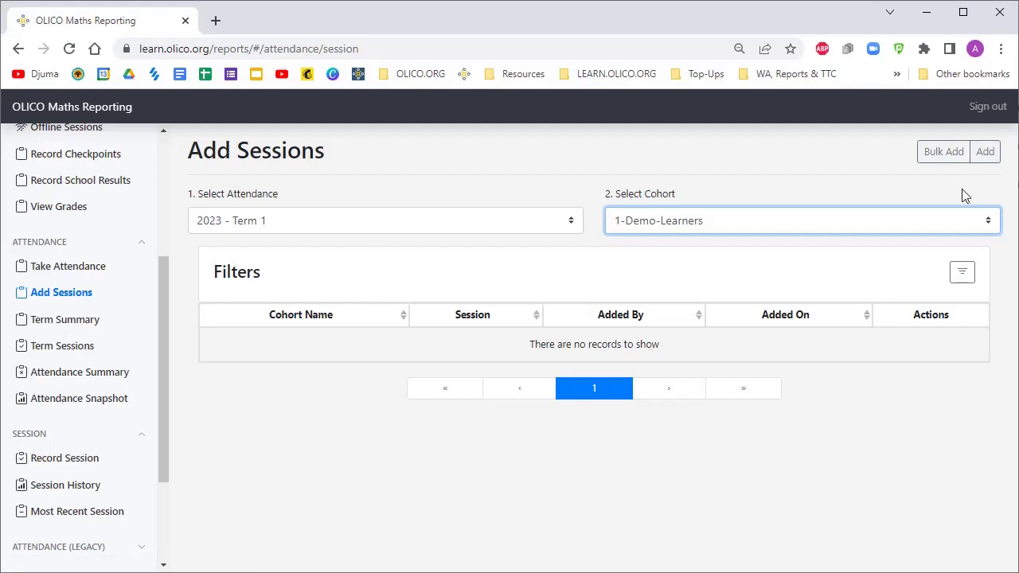
- Start a bulk session entry for January 11 to March 31, 2023, with the session time set to 3:00 PM
left_click(944, 152)
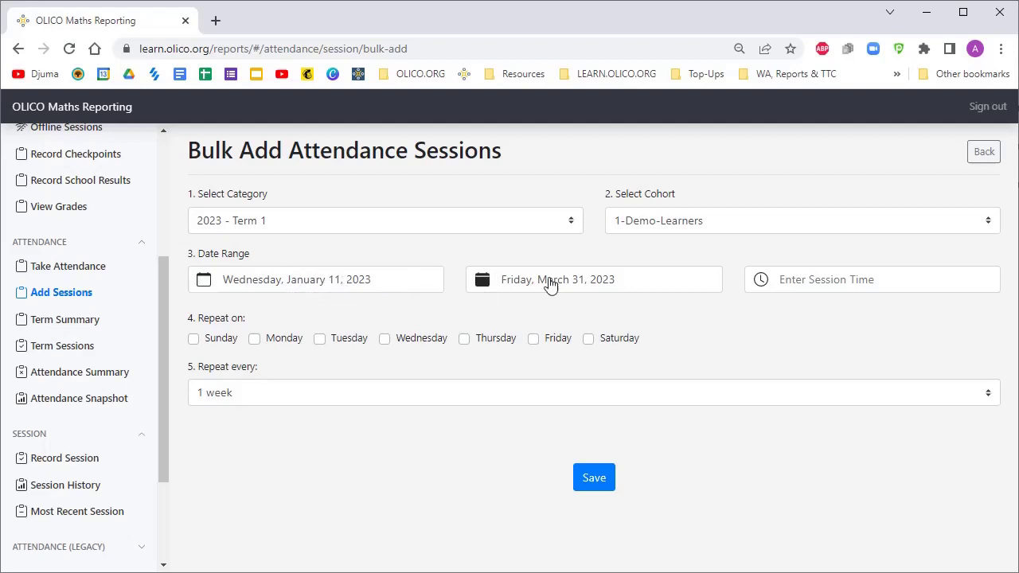
left_click(823, 287)
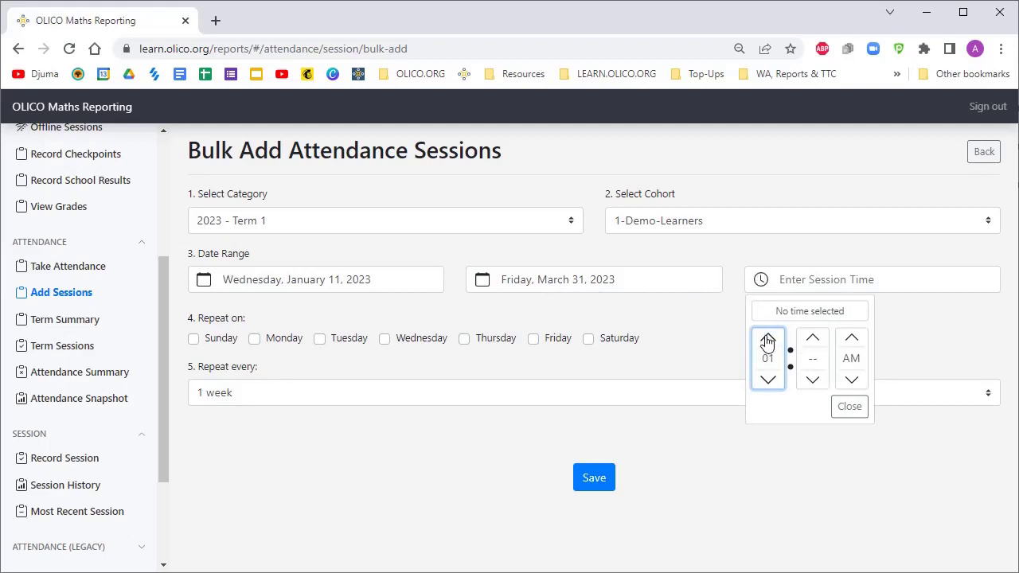
left_click(812, 339)
left_click(851, 338)
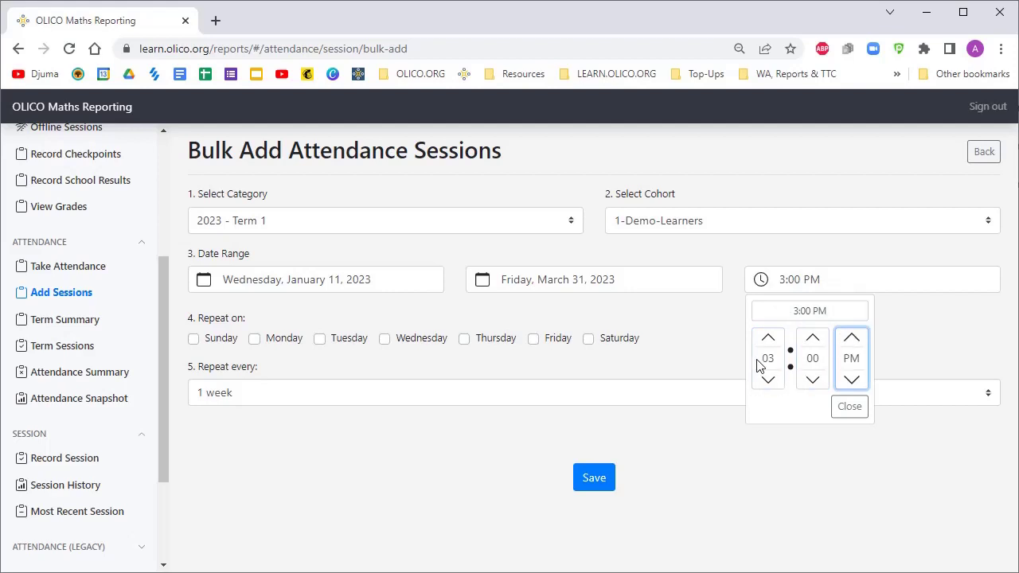
left_click(694, 368)
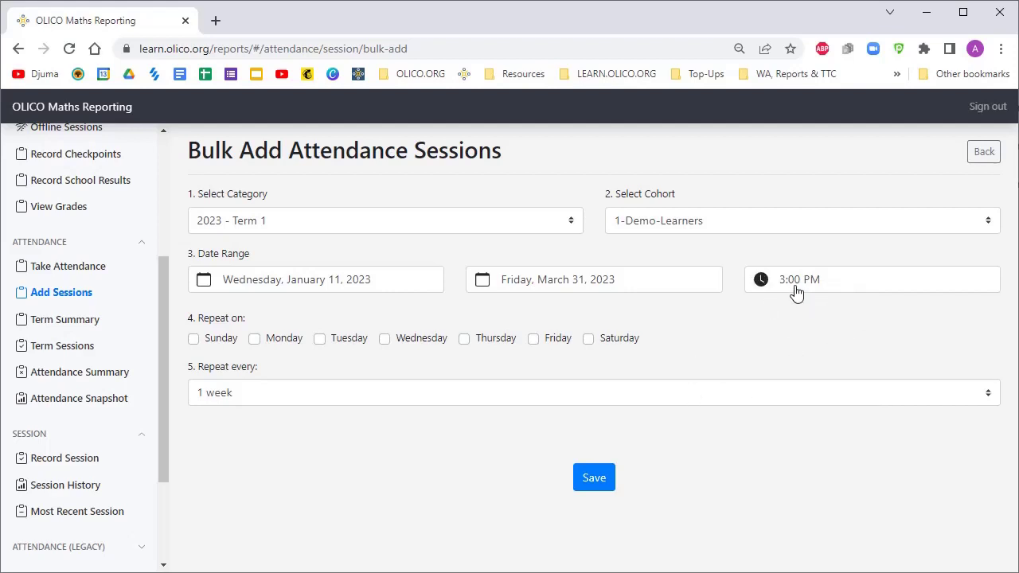
- Repeat the sessions on Tuesday and Thursday, and save them after checking the sessions preview
left_click(320, 341)
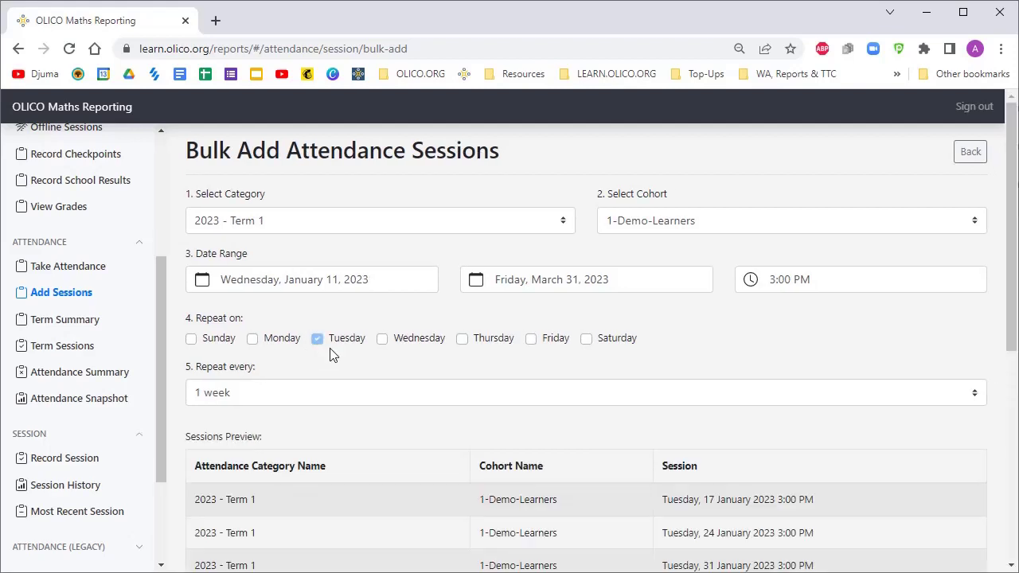
left_click(464, 340)
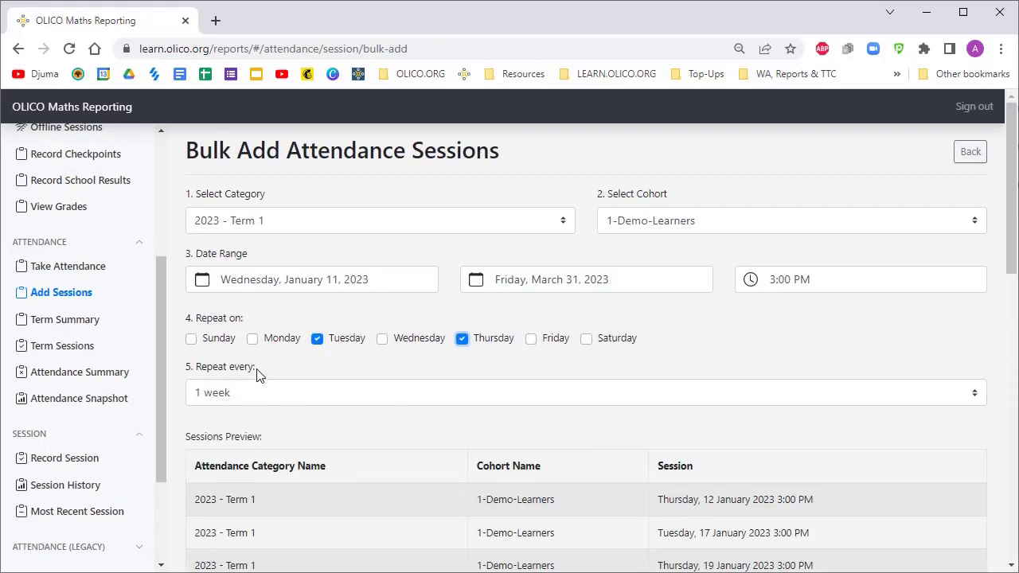
scroll(374, 418, "down", 3)
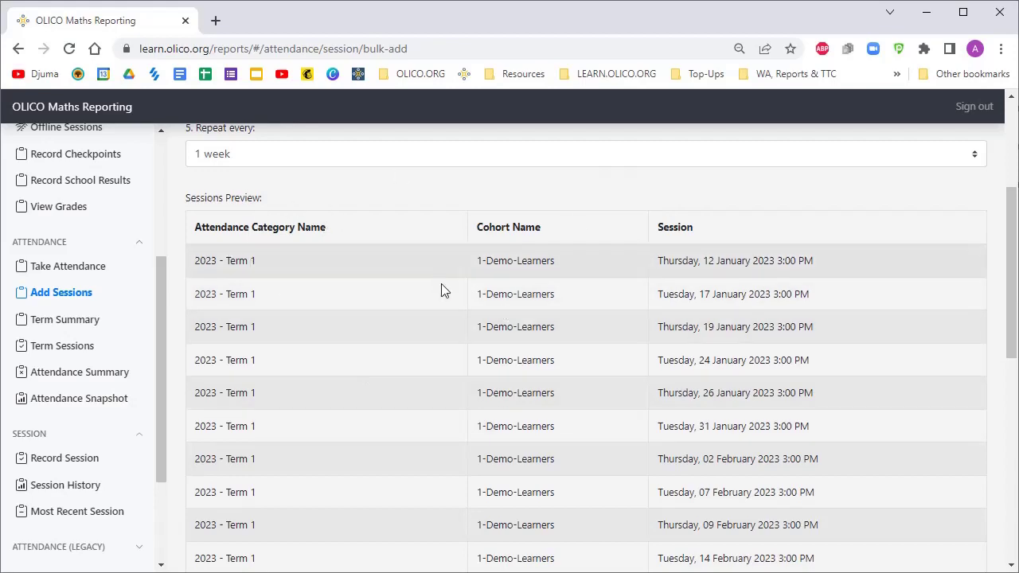
scroll(609, 422, "down", 3)
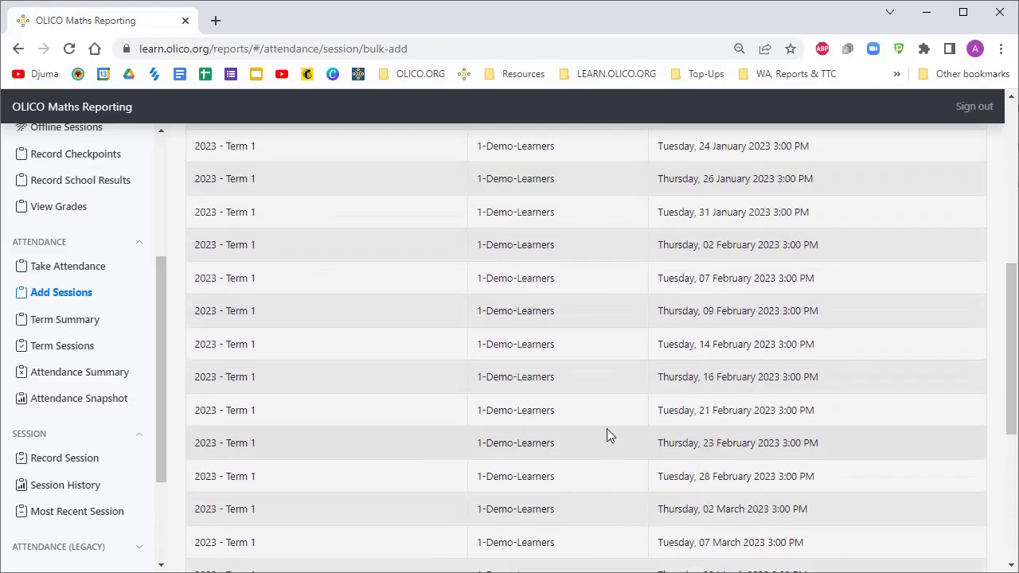
scroll(607, 428, "up", 4)
scroll(587, 341, "down", 7)
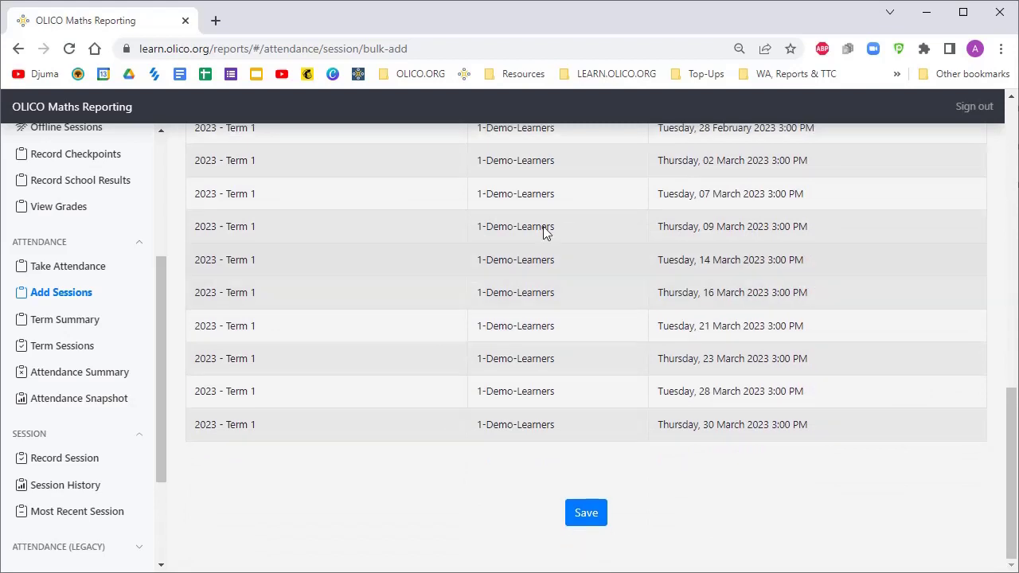
left_click(588, 516)
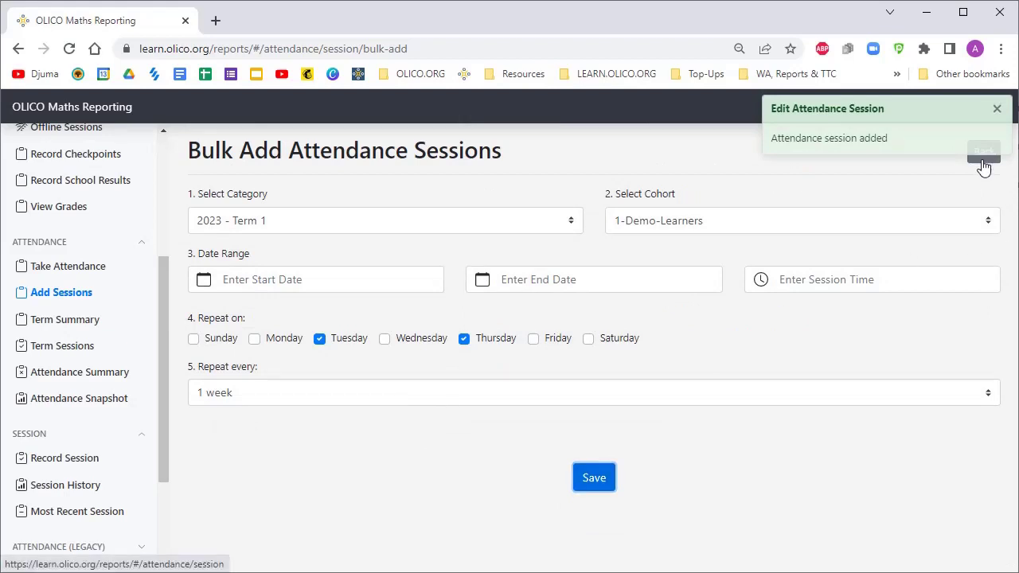
- Return to the Add Sessions list and look through the sessions added for the cohort
left_click(983, 157)
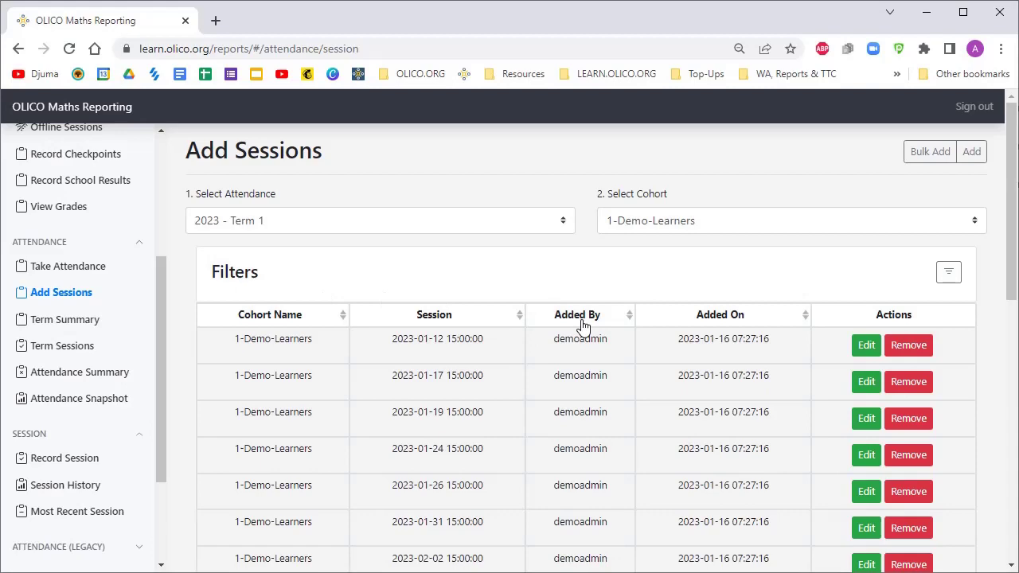
scroll(669, 362, "down", 7)
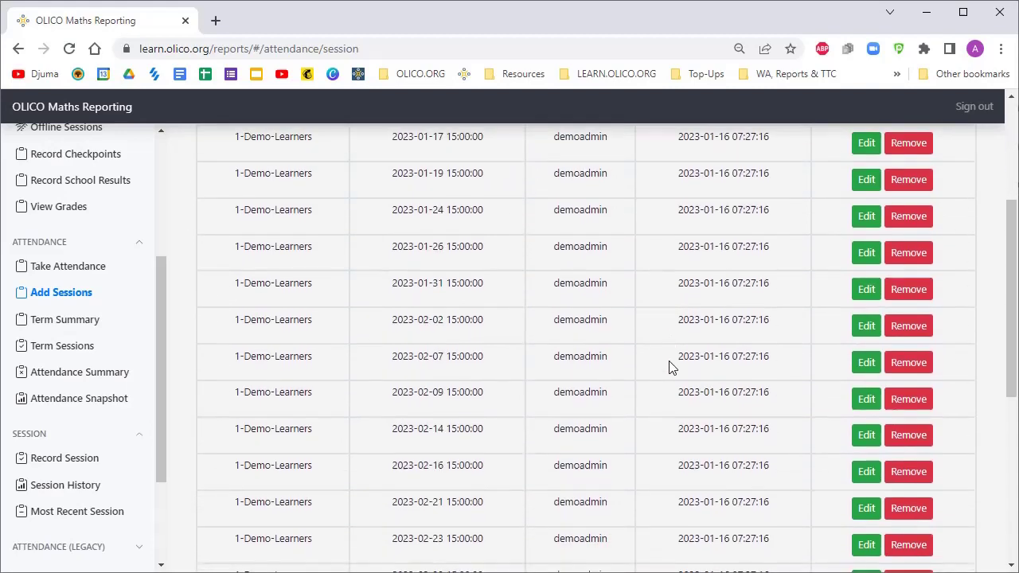
scroll(630, 398, "up", 7)
scroll(629, 398, "up", 1)
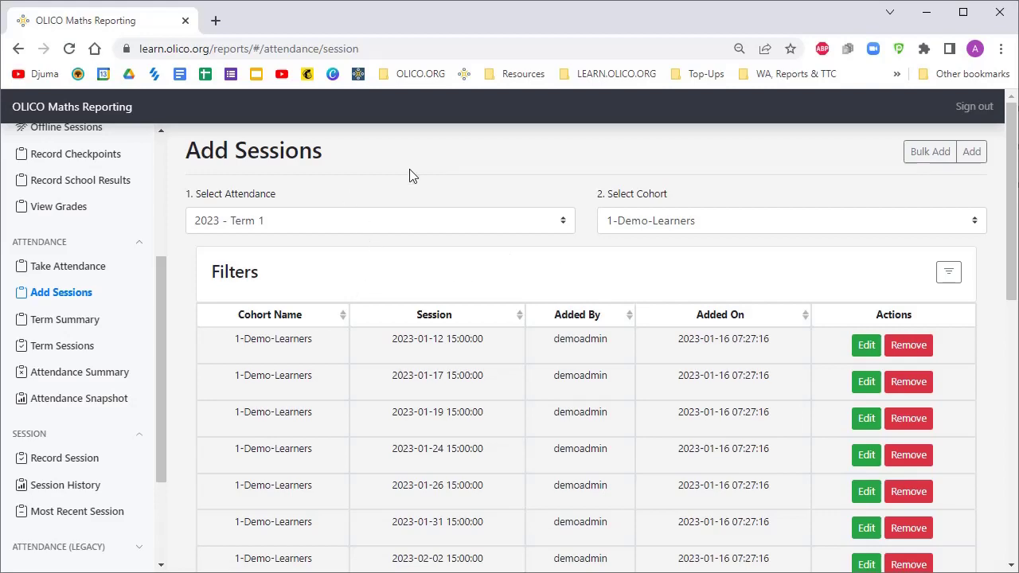
- Open the Take Attendance register for 2023 - Term 1, cohort 1-Demo-Learners, session Thursday, 12 Jan 2023, 15:00
left_click(74, 271)
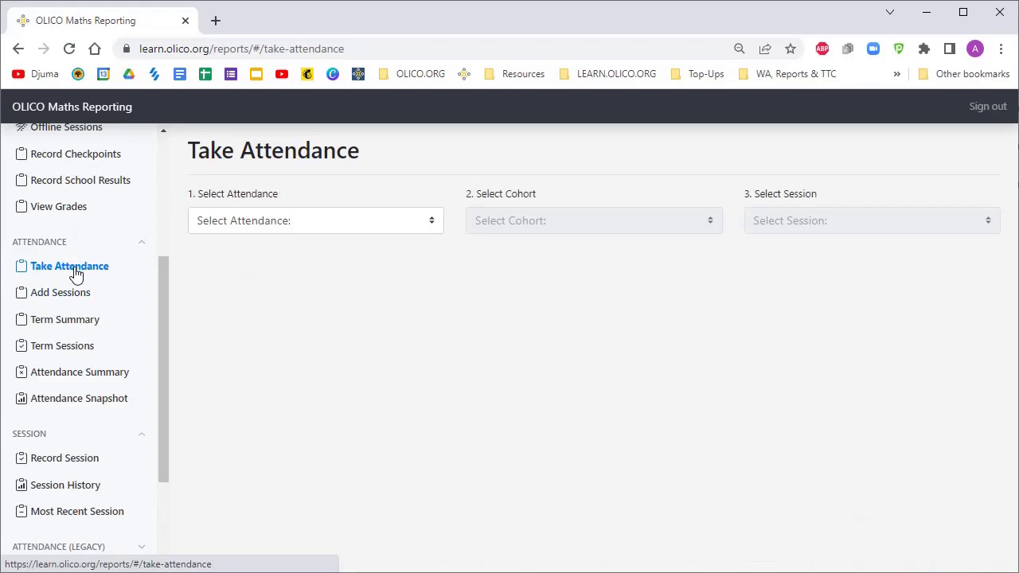
left_click(275, 229)
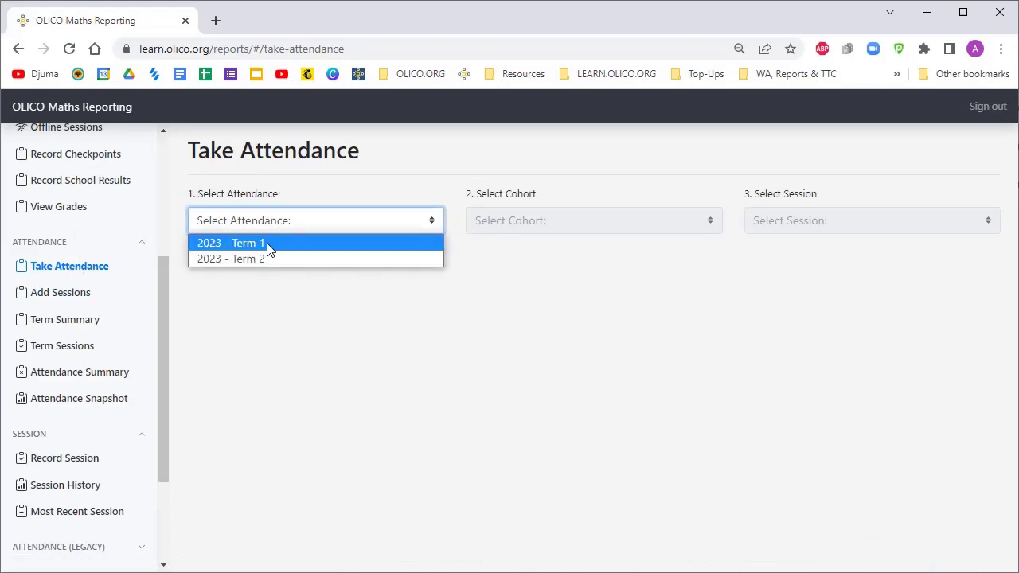
left_click(269, 249)
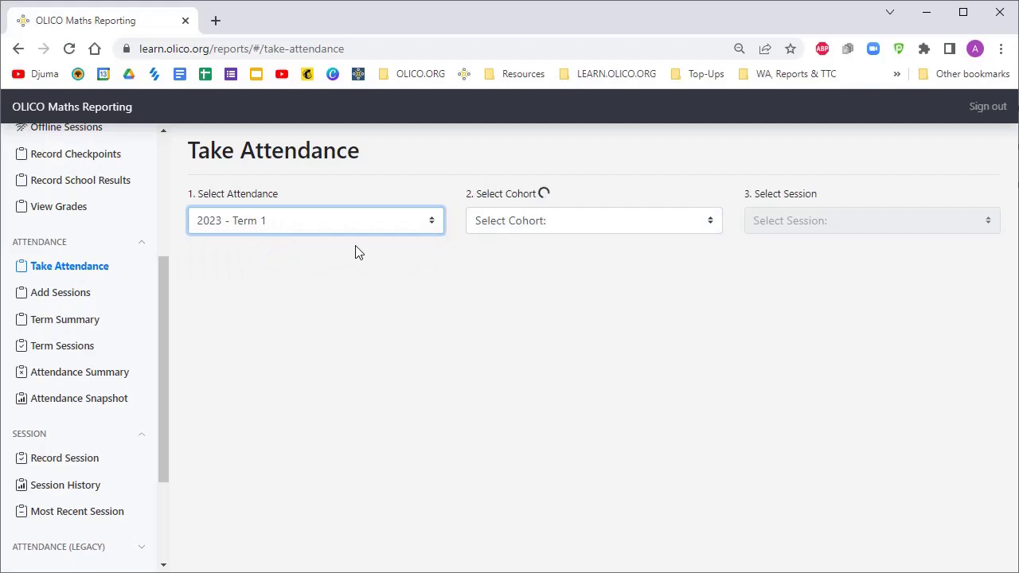
left_click(518, 225)
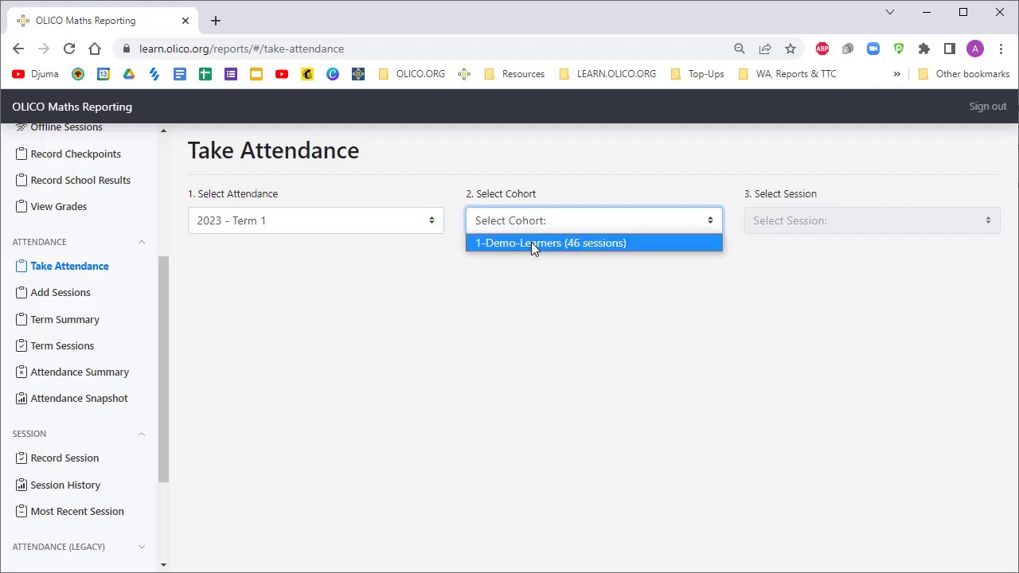
left_click(531, 243)
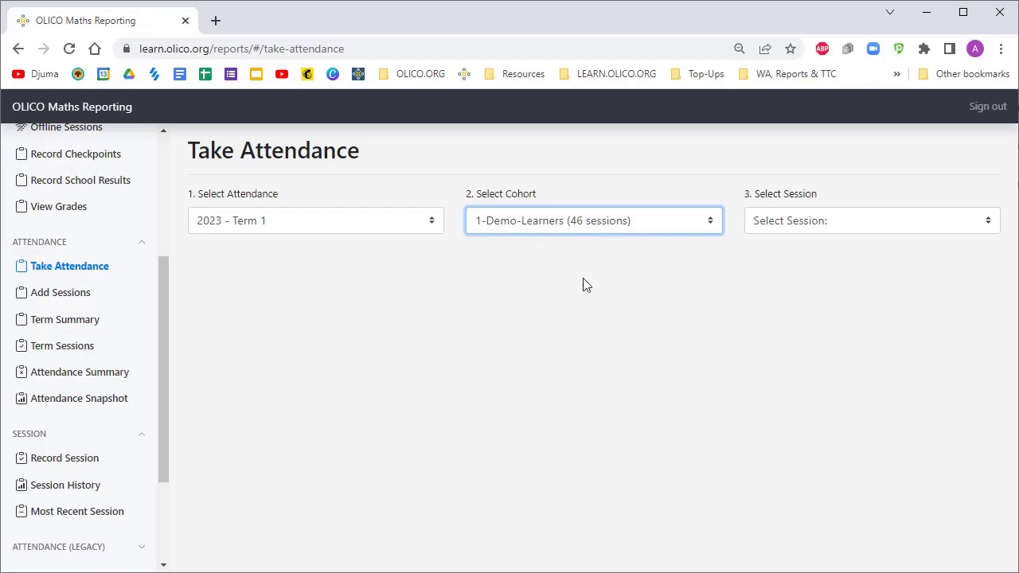
left_click(820, 226)
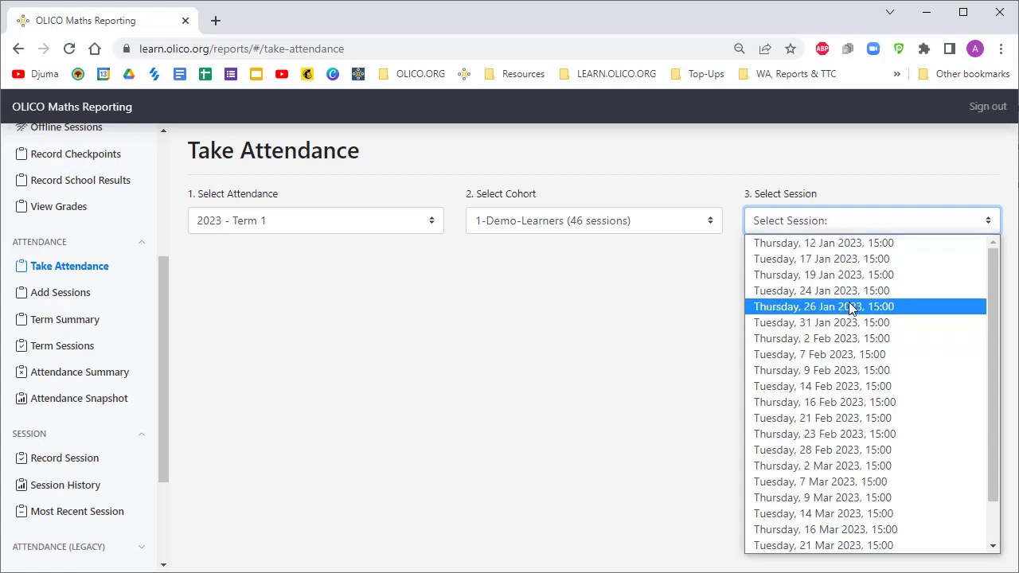
left_click(826, 244)
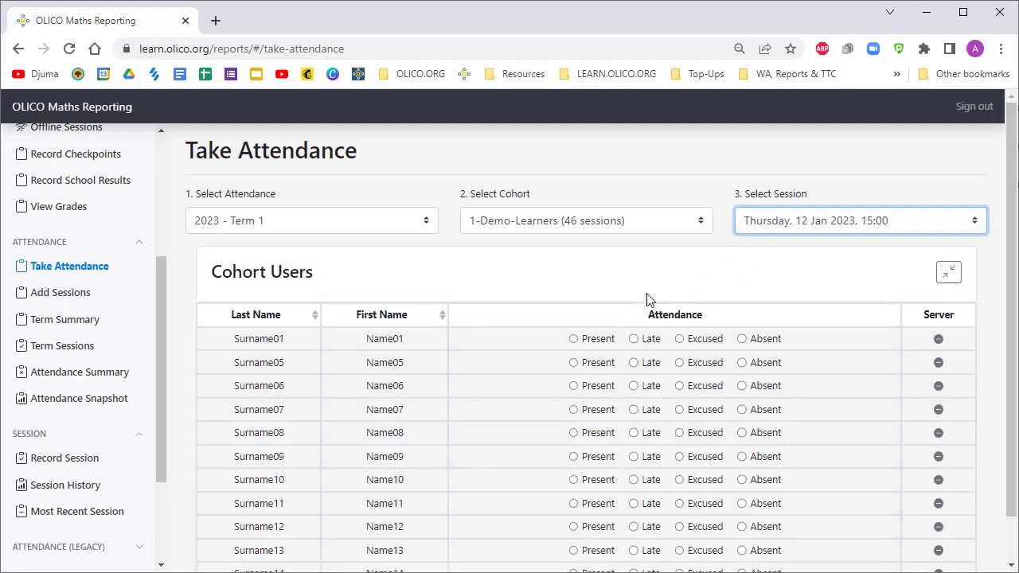
- Mark the first seven learners in order as Present, Late, Late, Present, Absent, Late and Present
scroll(523, 315, "down", 1)
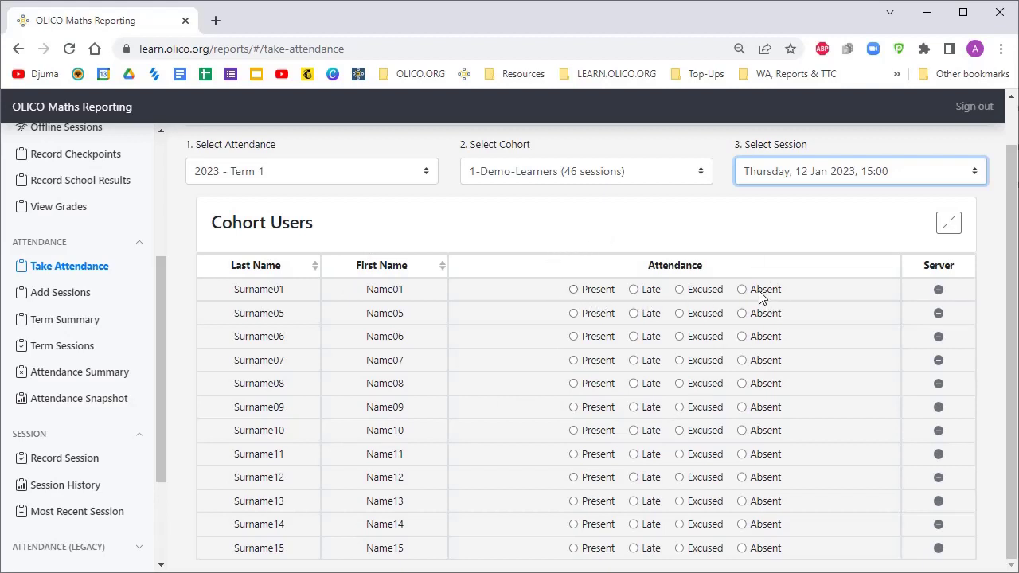
left_click(573, 290)
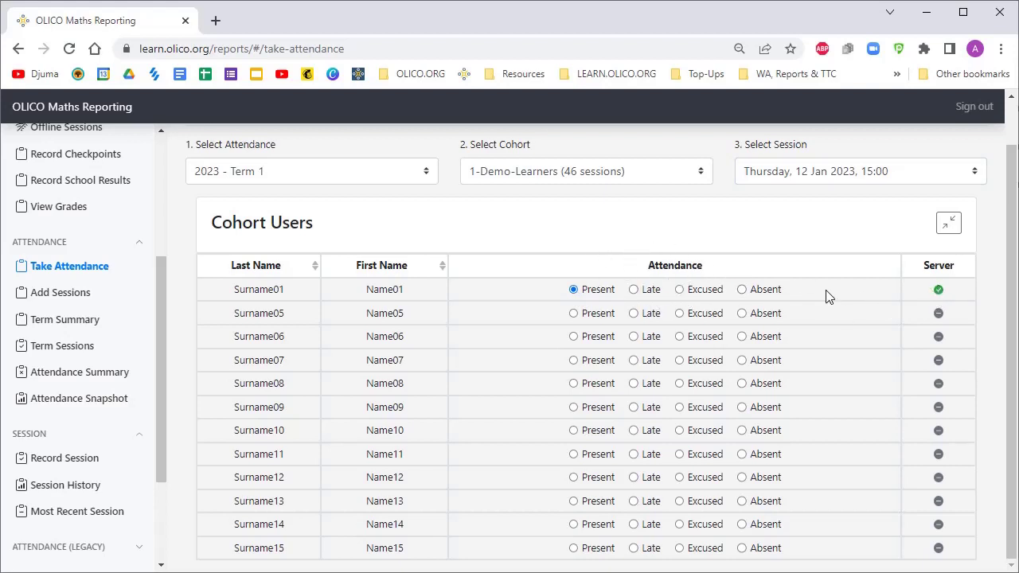
left_click(633, 313)
left_click(633, 336)
left_click(575, 360)
left_click(742, 383)
left_click(633, 407)
left_click(573, 430)
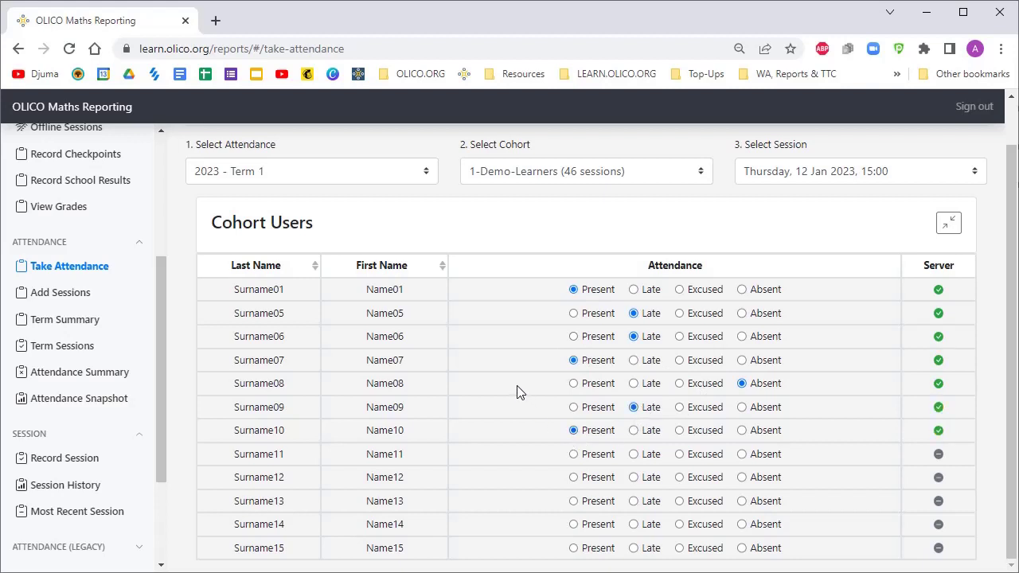